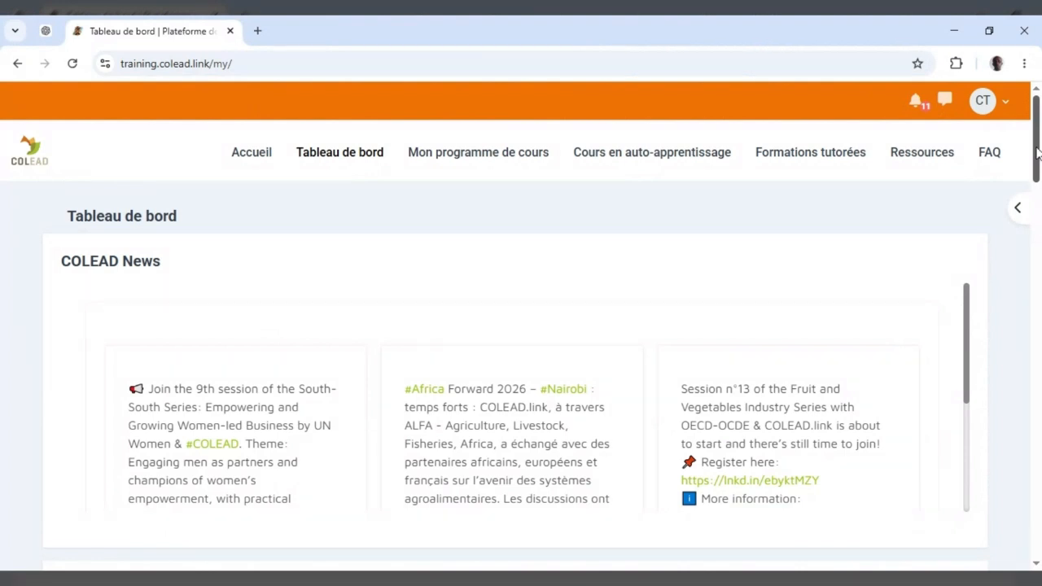
- Open the course "ELABOREZ UN PLAN FINANCIER POUR VOTRE ENTREPRISE AGROALIMENTAIRE" from the recently viewed courses on the dashboard
{"action": "left_click_drag", "start_coordinate": [1038, 153], "coordinate": [1040, 110]}
{"action": "left_click_drag", "start_coordinate": [1040, 152], "coordinate": [1039, 155]}
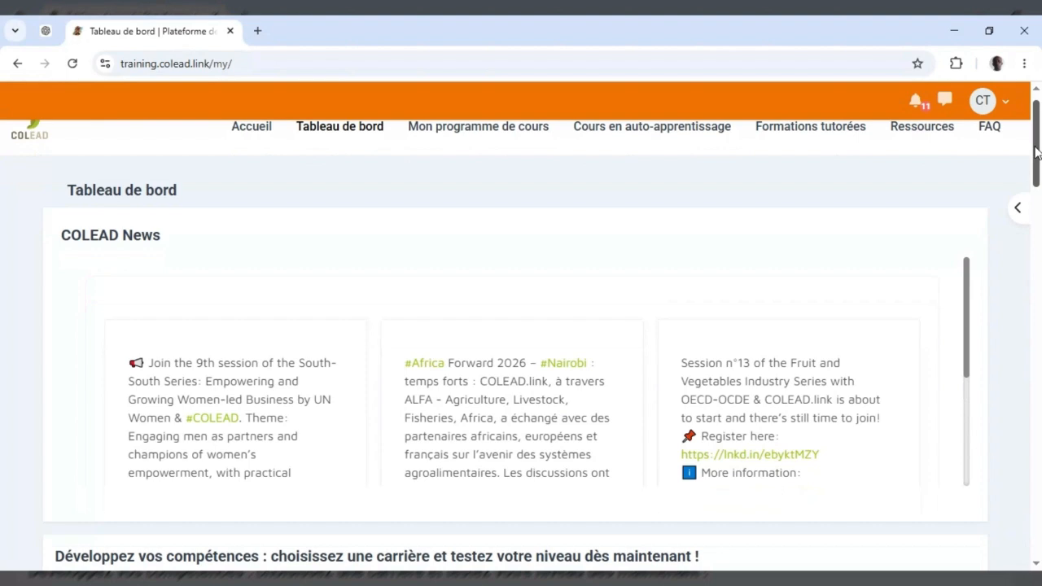
{"action": "scroll", "coordinate": [543, 391], "scroll_direction": "down", "scroll_amount": 8}
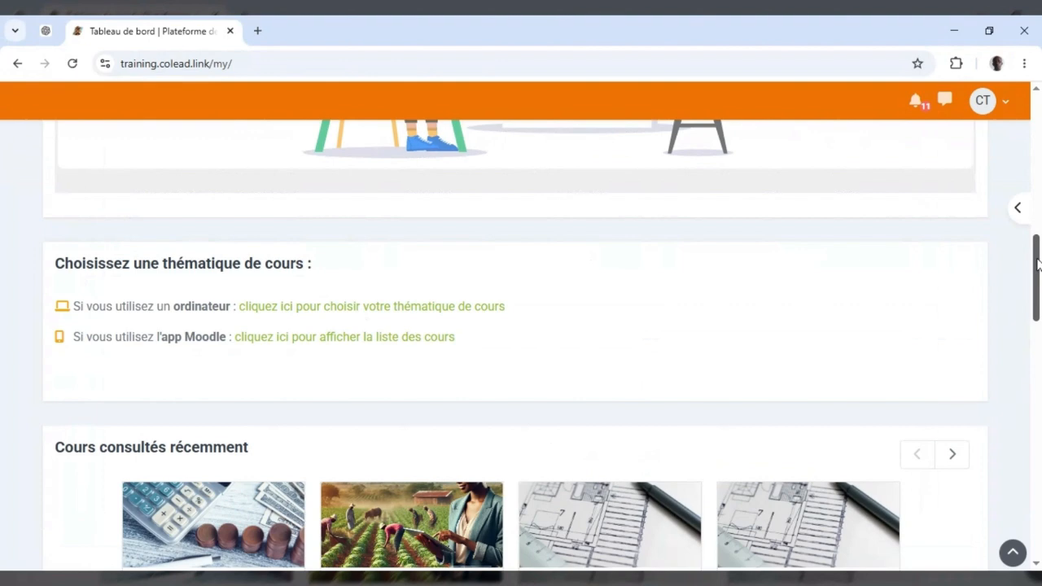
{"action": "scroll", "coordinate": [168, 407], "scroll_direction": "down", "scroll_amount": 2}
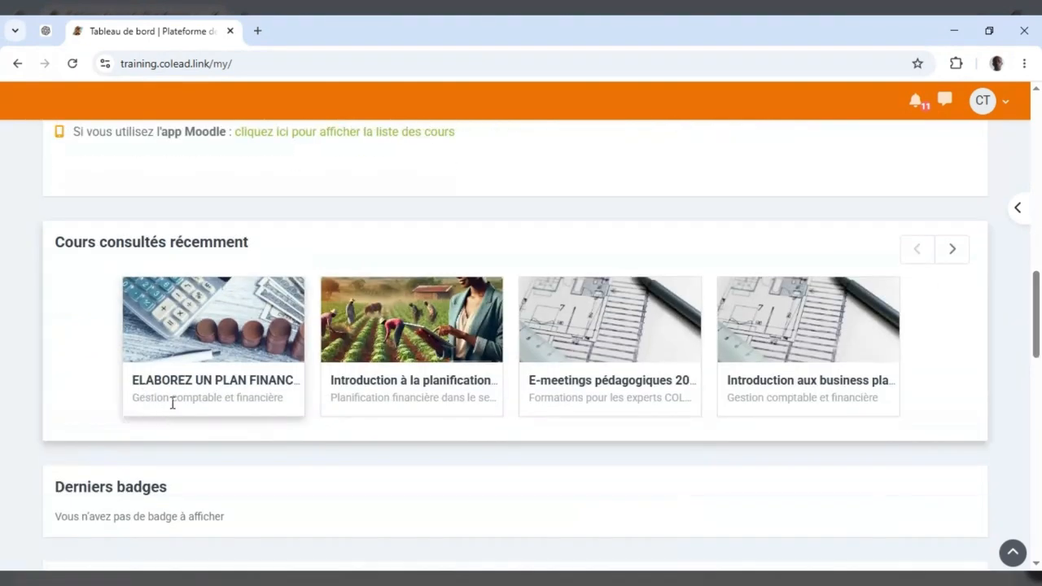
{"action": "left_click", "coordinate": [167, 390]}
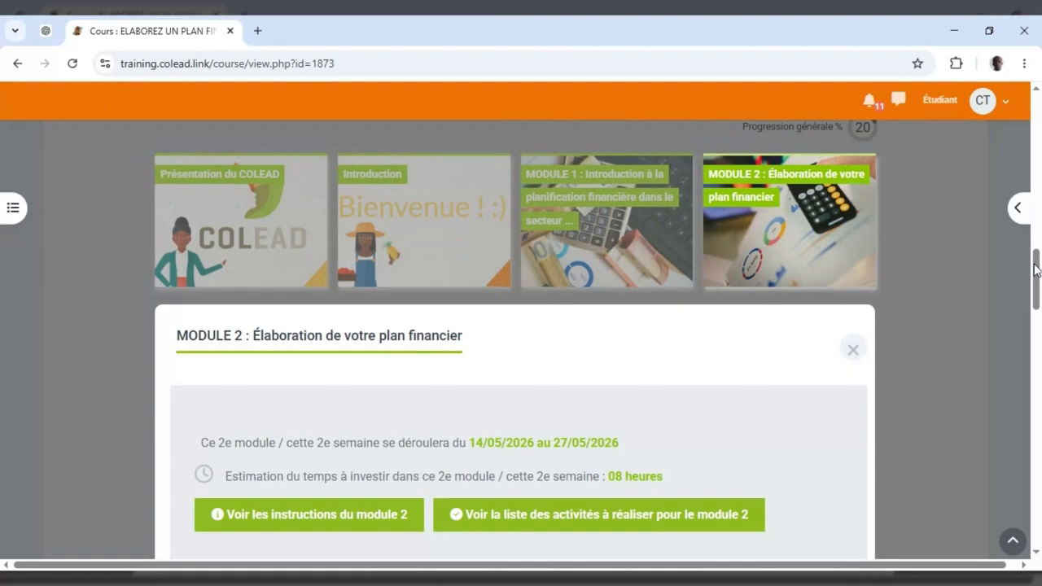
- Close the open module on the course page and reopen "MODULE 2 : Élaboration de votre plan financier"
{"action": "mouse_move", "coordinate": [1037, 269]}
{"action": "left_mouse_down"}
{"action": "mouse_move", "coordinate": [1039, 235]}
{"action": "mouse_move", "coordinate": [1040, 261]}
{"action": "left_mouse_up"}
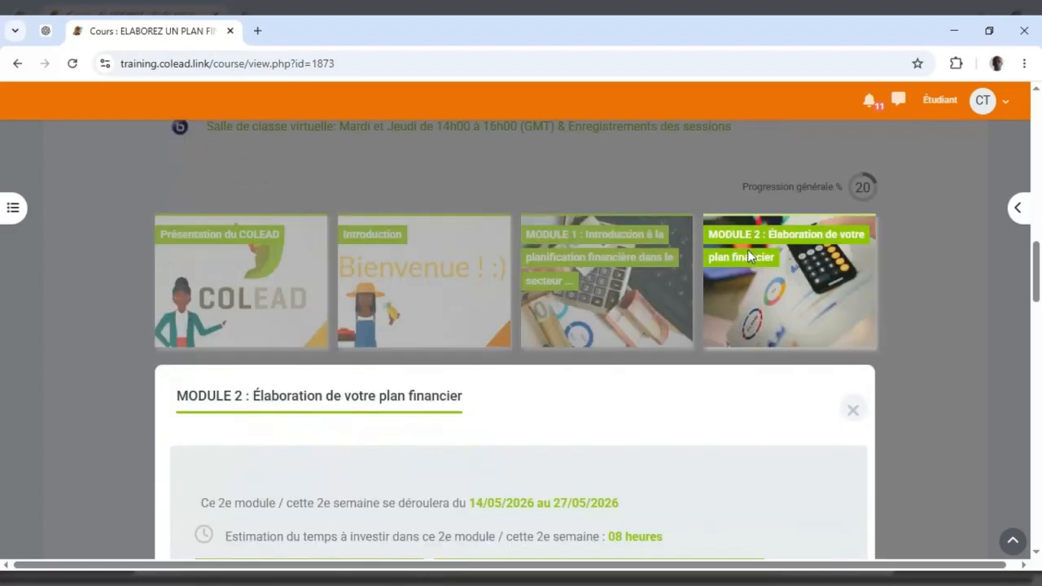
{"action": "left_click", "coordinate": [907, 244]}
{"action": "left_click_drag", "start_coordinate": [1036, 370], "coordinate": [989, 326]}
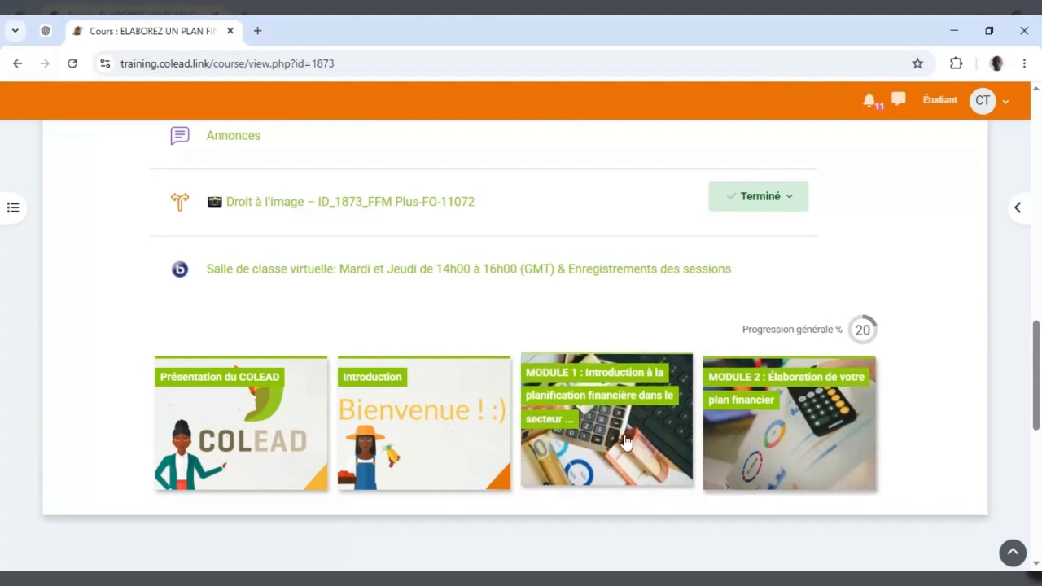
{"action": "left_click", "coordinate": [756, 417]}
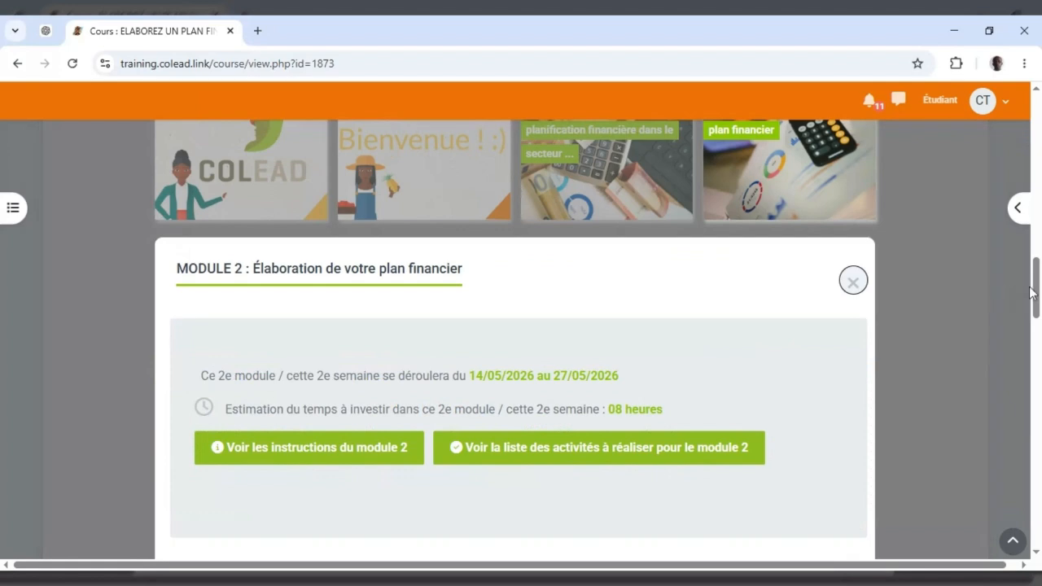
- Open the assignment "devoir 1 Objectifs et hypothèses financiers" from Module 2's activities and assignments to complete
{"action": "left_click_drag", "start_coordinate": [1032, 294], "coordinate": [1038, 327]}
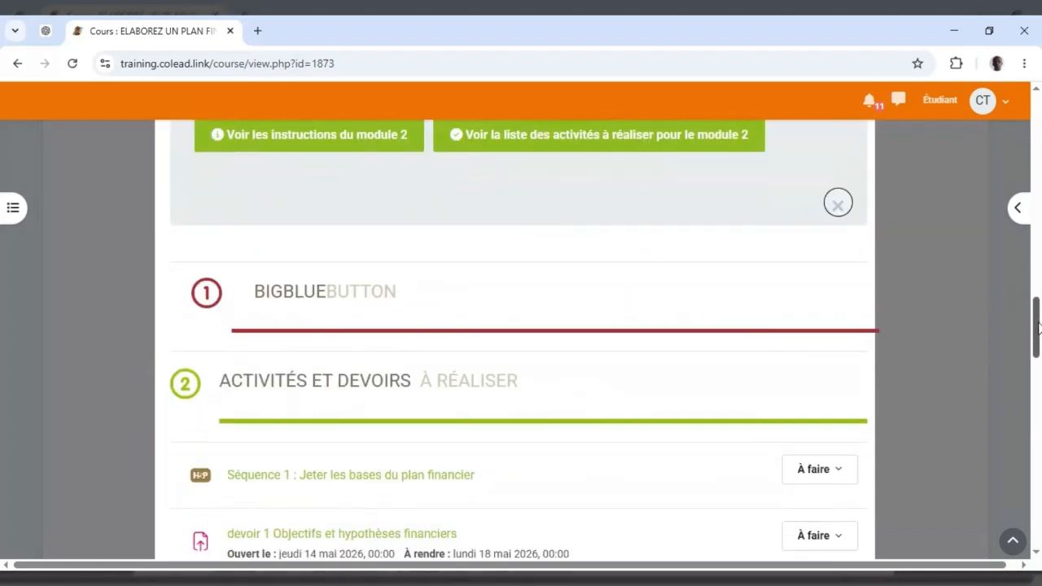
{"action": "scroll", "coordinate": [352, 324], "scroll_direction": "down", "scroll_amount": 3}
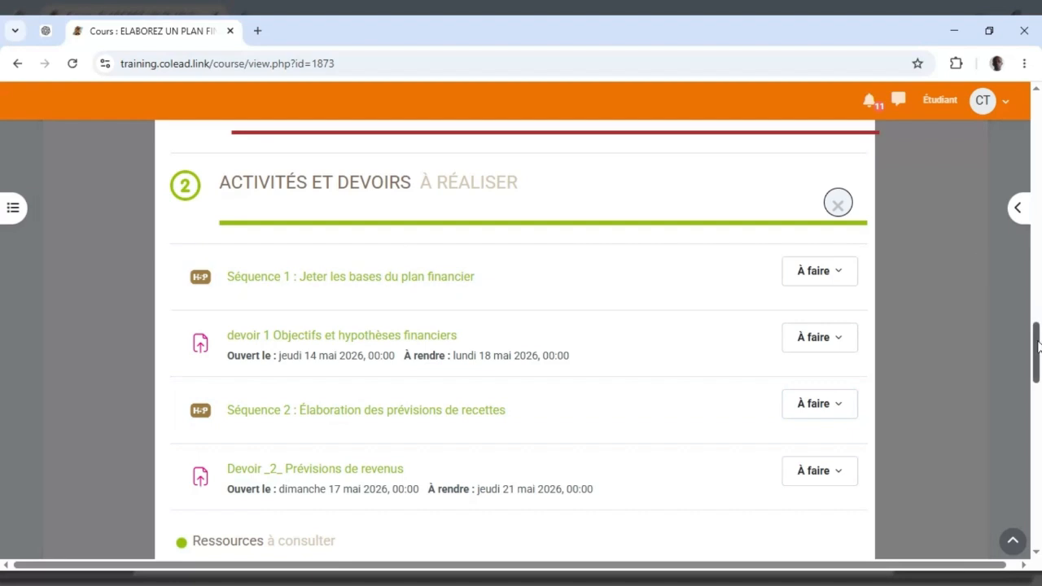
{"action": "left_click_drag", "start_coordinate": [1038, 346], "coordinate": [1040, 354]}
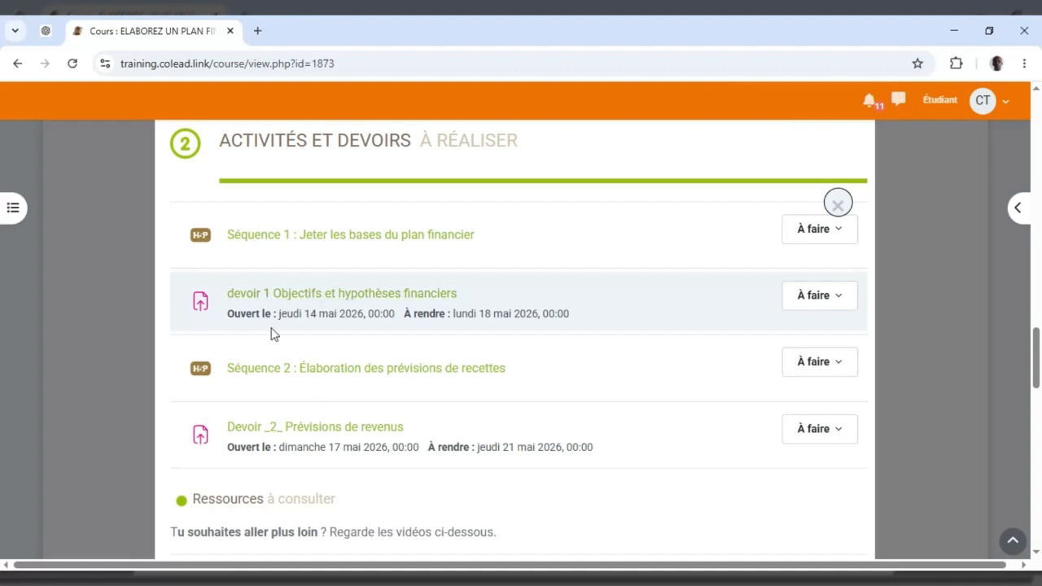
{"action": "left_click", "coordinate": [309, 300]}
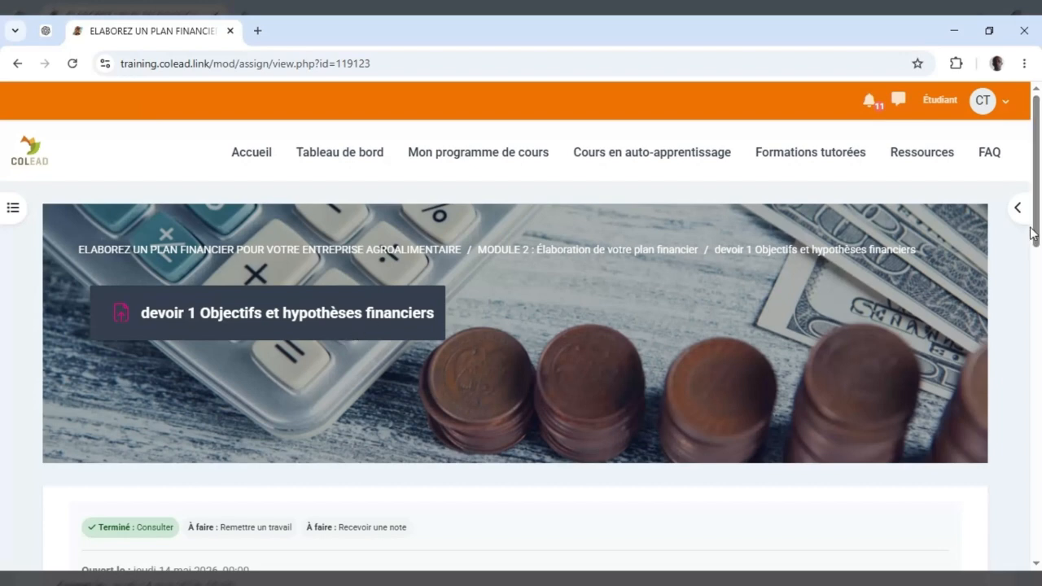
- Add a submission to devoir 1 with the uploaded file "ASN_01__Objectifs et hypothèses financiers du devoir 1 fr (1).docx" and save it
{"action": "left_click_drag", "start_coordinate": [1038, 234], "coordinate": [1039, 346]}
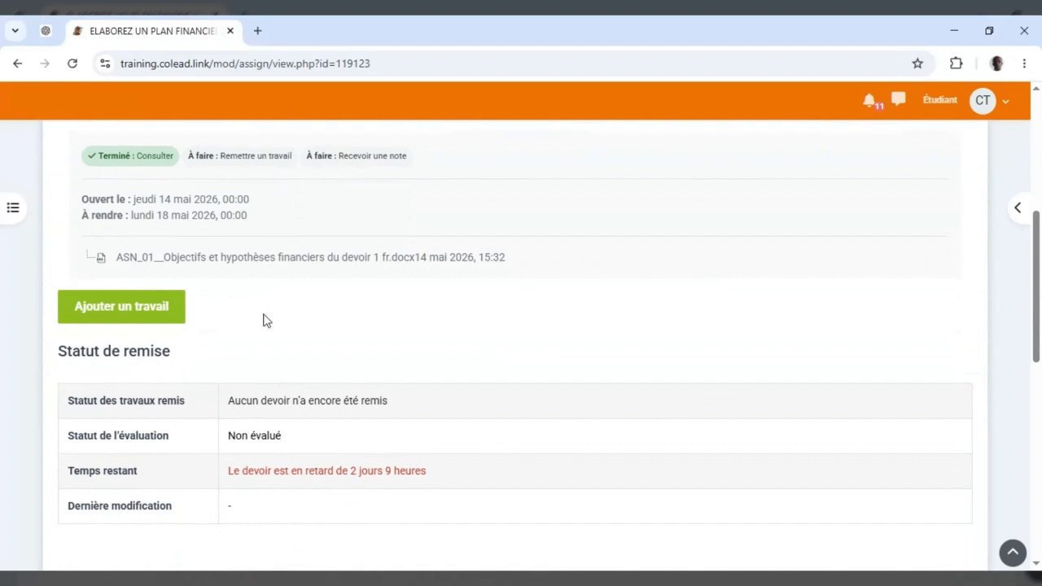
{"action": "left_click", "coordinate": [115, 309]}
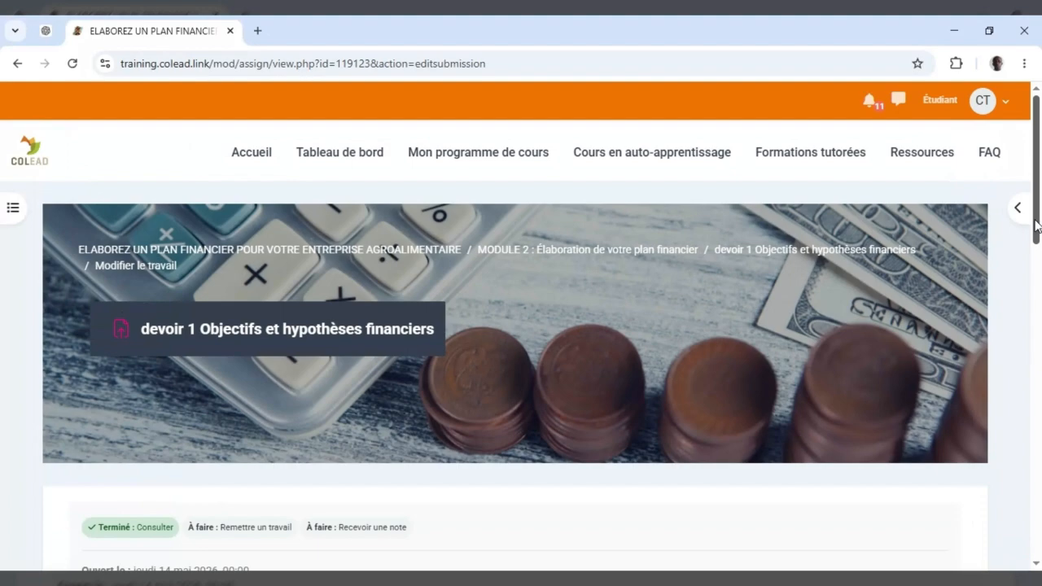
{"action": "left_click_drag", "start_coordinate": [1037, 226], "coordinate": [1040, 353]}
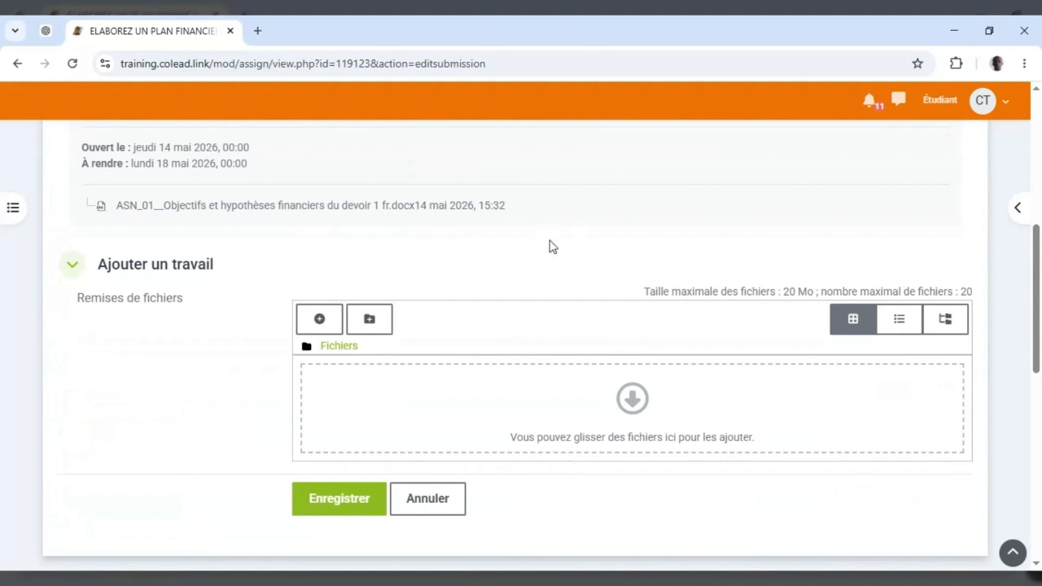
{"action": "left_click", "coordinate": [319, 322]}
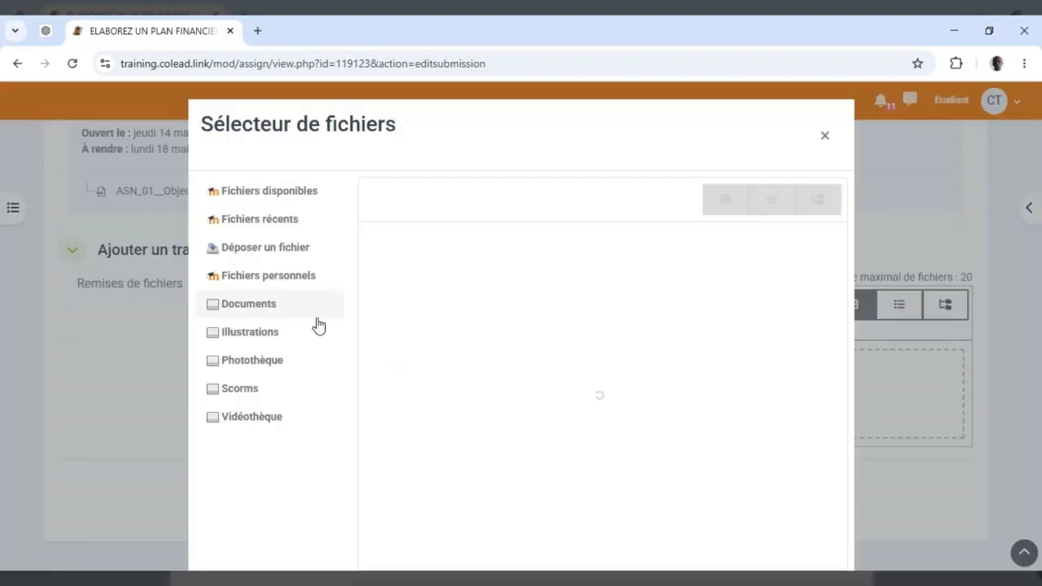
{"action": "left_click", "coordinate": [275, 250]}
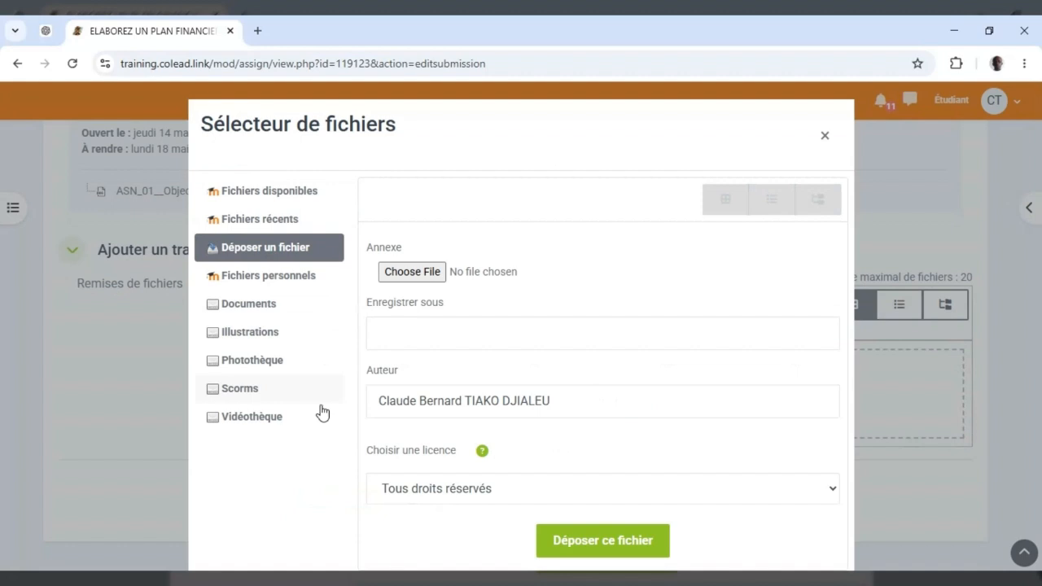
{"action": "left_click", "coordinate": [407, 274]}
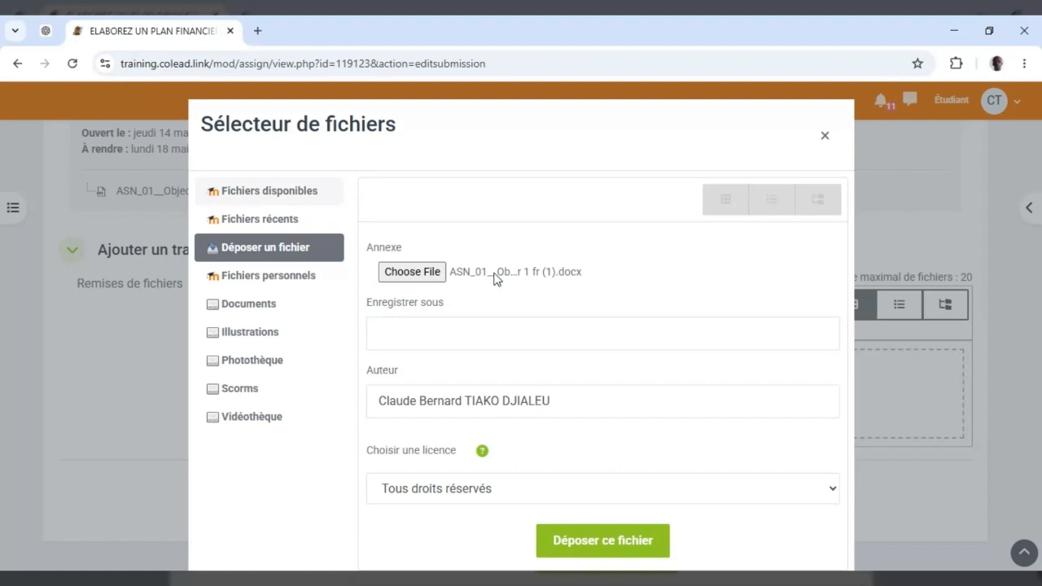
{"action": "left_click", "coordinate": [603, 541]}
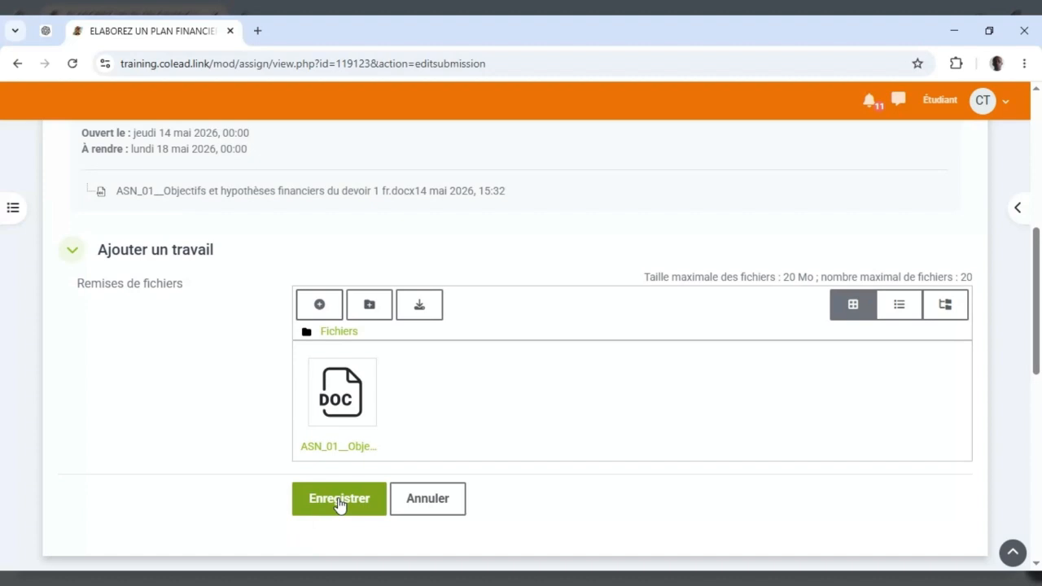
{"action": "left_click", "coordinate": [339, 505]}
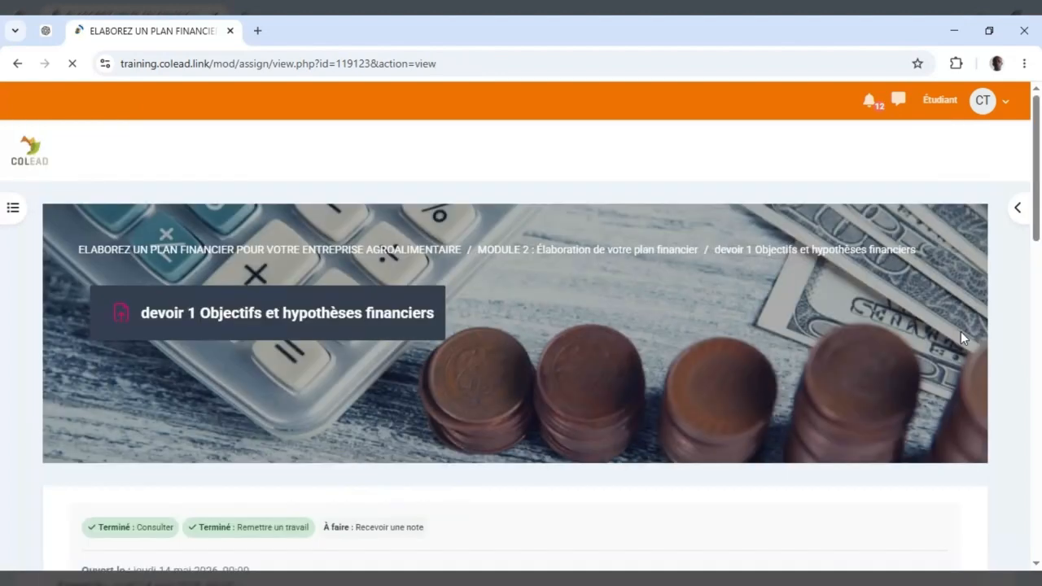
- Review the assignment's submission status, including grading status, timing, last modification and submitted file
{"action": "scroll", "coordinate": [1039, 287], "scroll_direction": "down", "scroll_amount": 3}
{"action": "left_click_drag", "start_coordinate": [1039, 287], "coordinate": [1038, 336]}
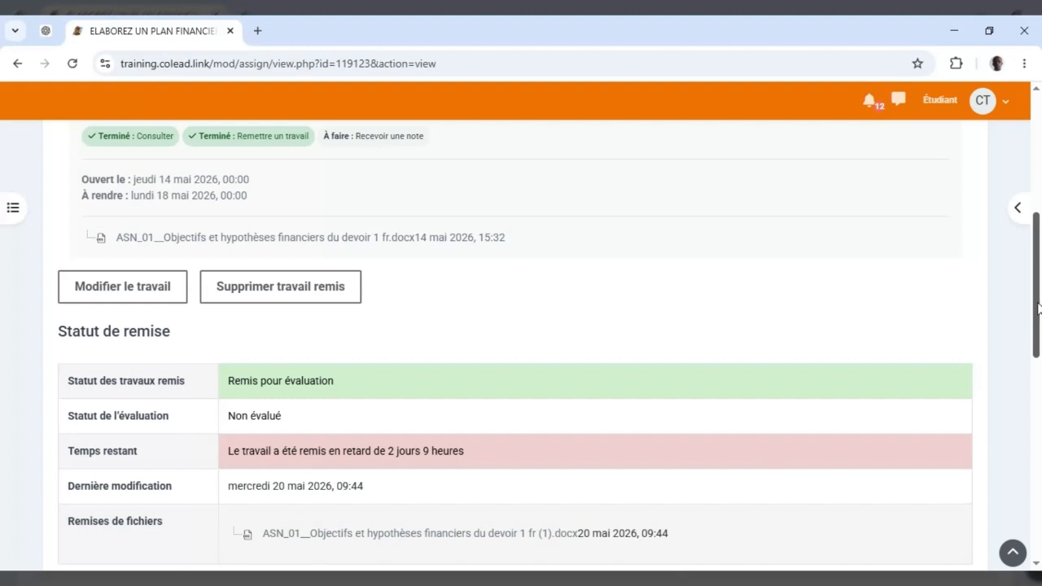
{"action": "mouse_move", "coordinate": [1038, 303]}
{"action": "left_mouse_down"}
{"action": "mouse_move", "coordinate": [1040, 328]}
{"action": "mouse_move", "coordinate": [1040, 299]}
{"action": "left_mouse_up"}
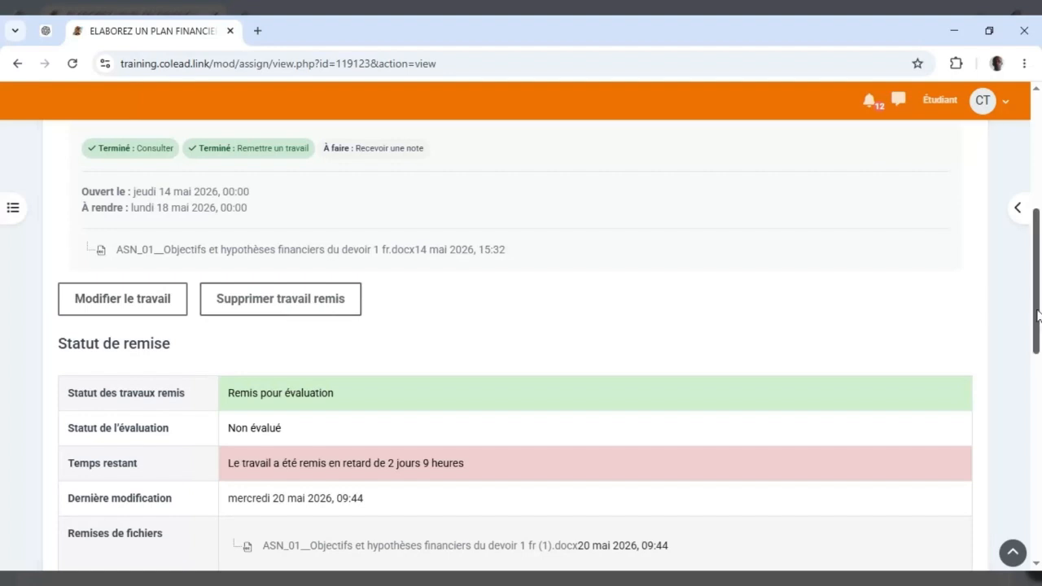
{"action": "scroll", "coordinate": [1038, 316], "scroll_direction": "down", "scroll_amount": 4}
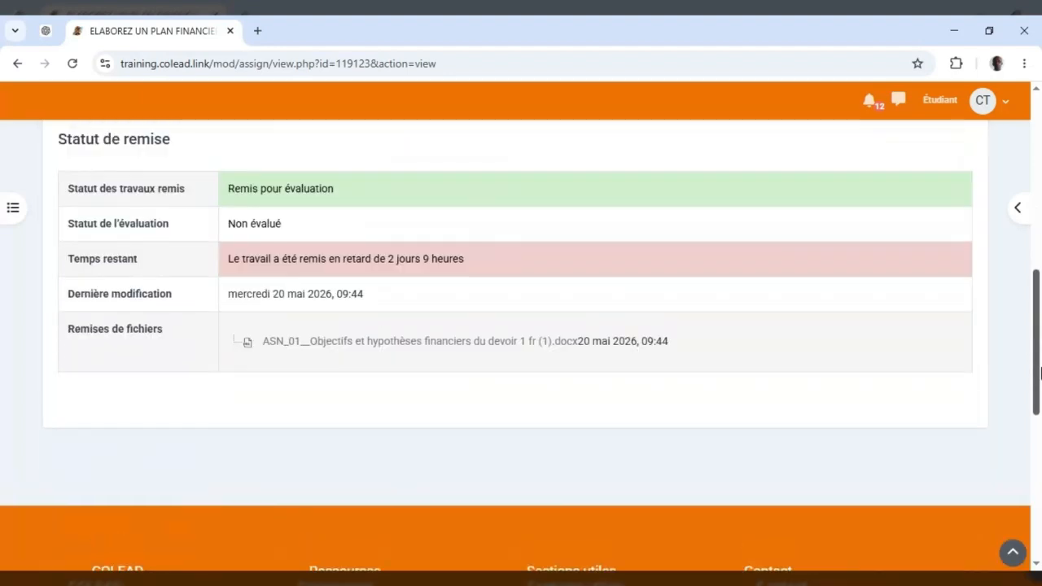
{"action": "scroll", "coordinate": [1039, 312], "scroll_direction": "up", "scroll_amount": 4}
{"action": "left_click_drag", "start_coordinate": [1039, 313], "coordinate": [1036, 219]}
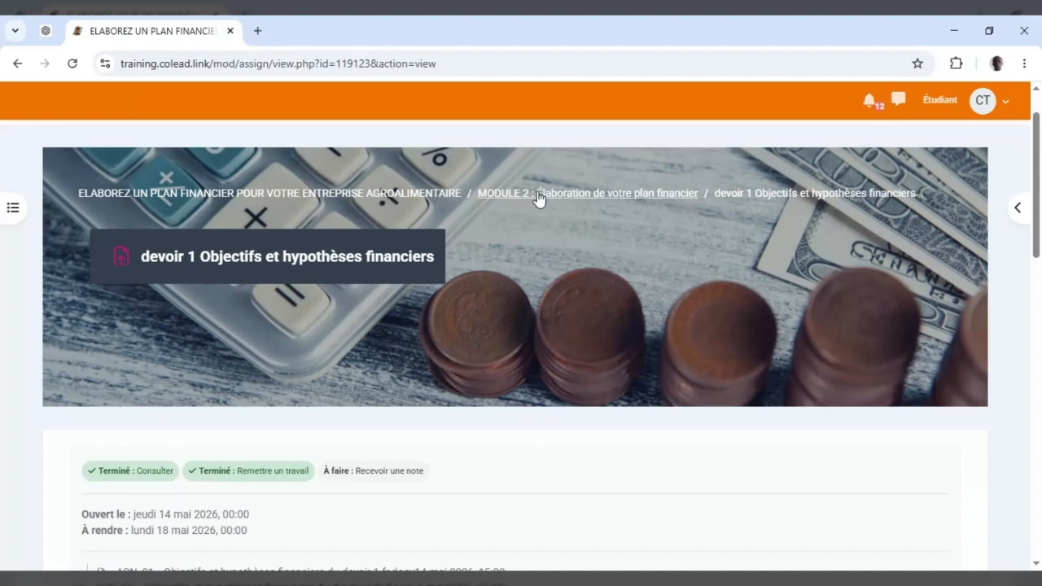
- Return to the financial plan course page, look over Module 2's activities and close the module
{"action": "left_click", "coordinate": [335, 194]}
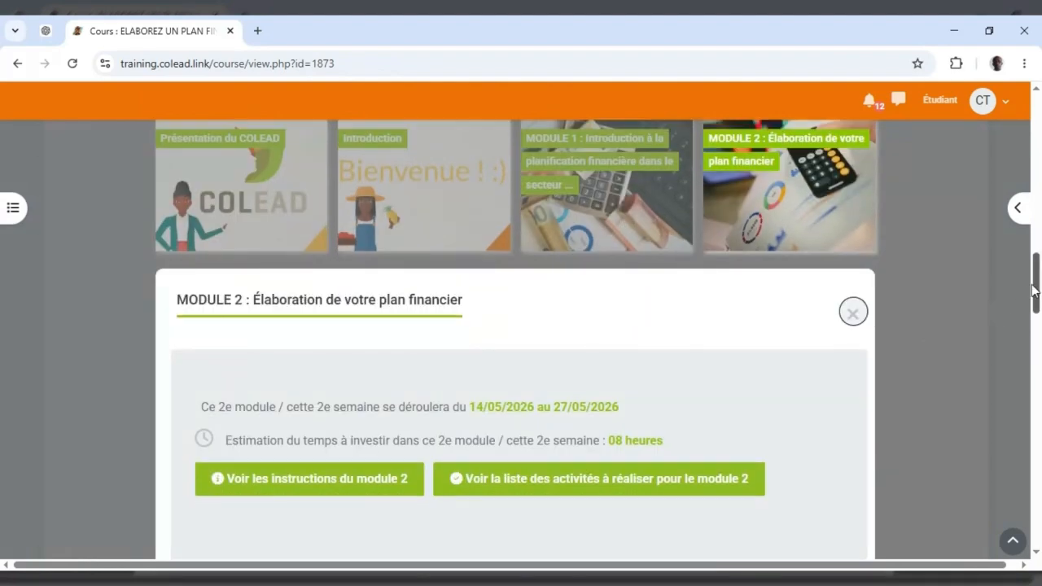
{"action": "left_click_drag", "start_coordinate": [1037, 286], "coordinate": [1040, 372]}
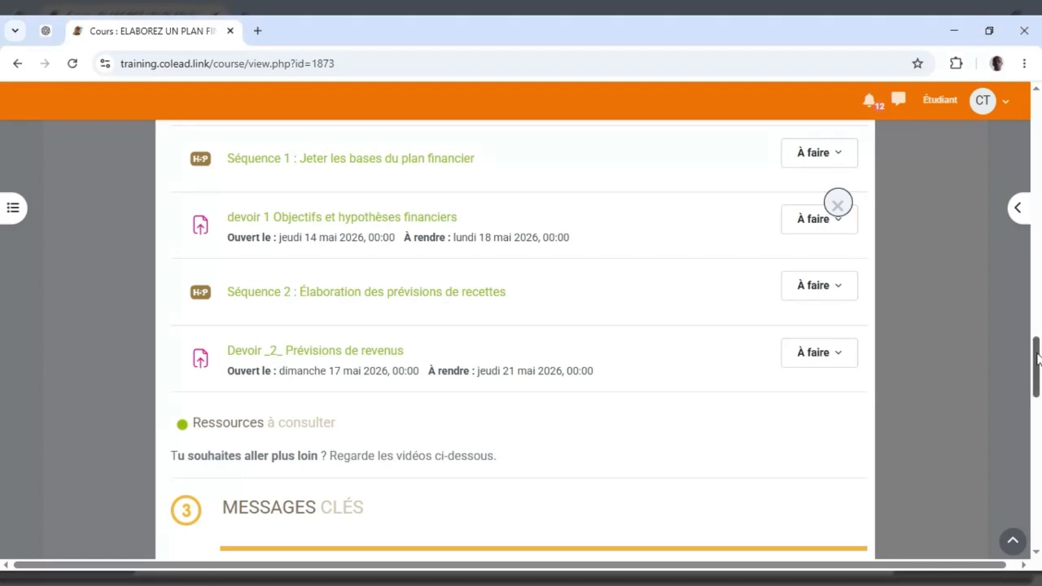
{"action": "left_click_drag", "start_coordinate": [1038, 359], "coordinate": [1040, 247]}
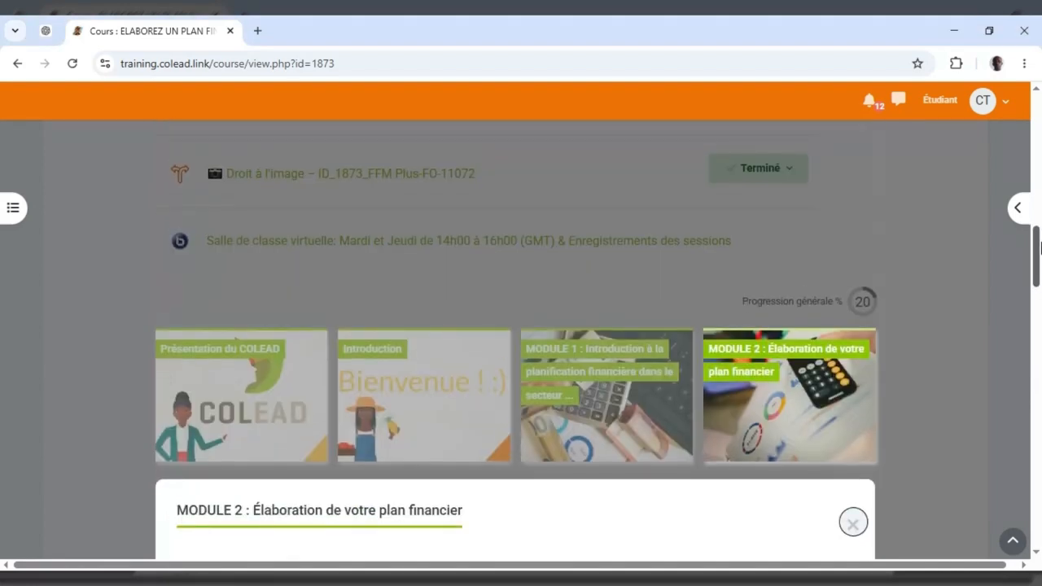
{"action": "left_click", "coordinate": [852, 523]}
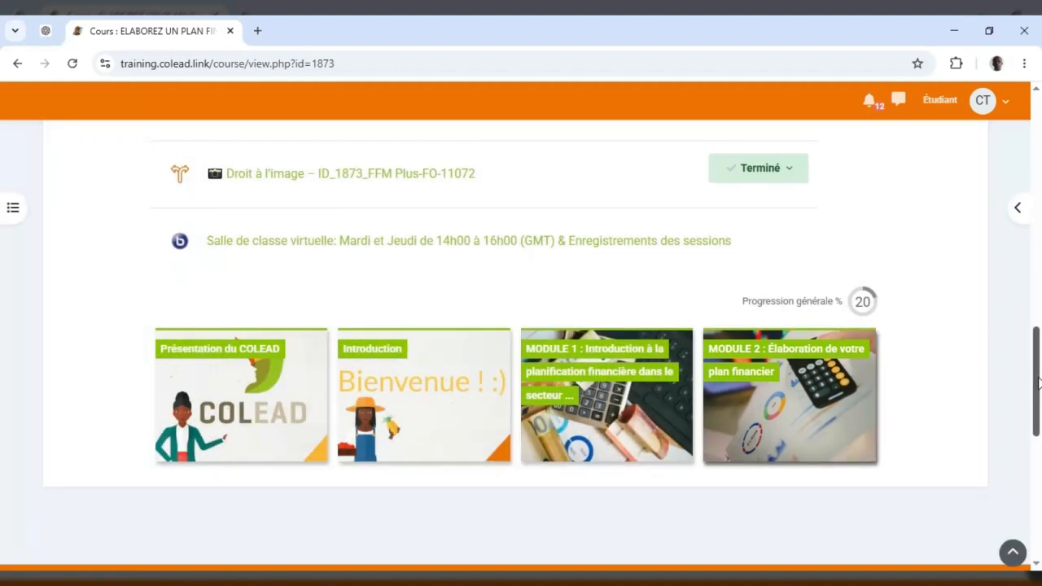
- Reopen Module 2 and open the activity "Séquence 2 : Élaboration des prévisions de recettes"
{"action": "scroll", "coordinate": [1038, 381], "scroll_direction": "down", "scroll_amount": 1}
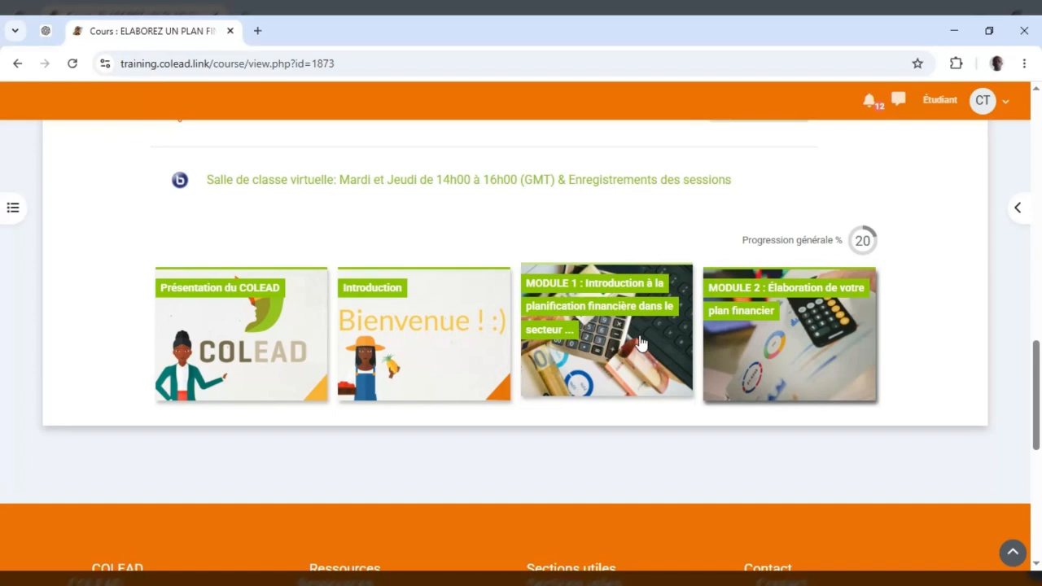
{"action": "left_click", "coordinate": [786, 342]}
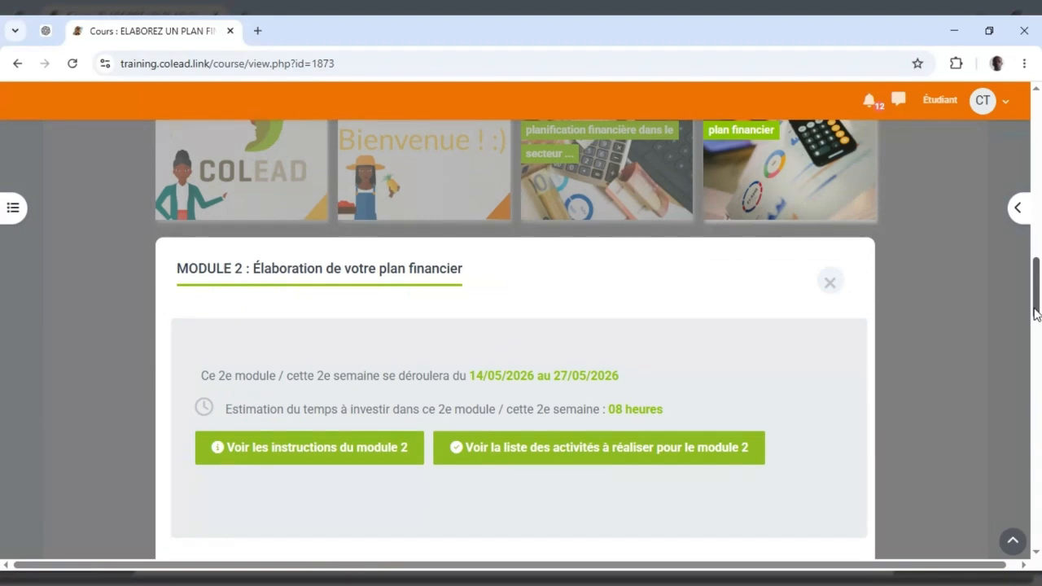
{"action": "left_click_drag", "start_coordinate": [1037, 309], "coordinate": [1034, 388]}
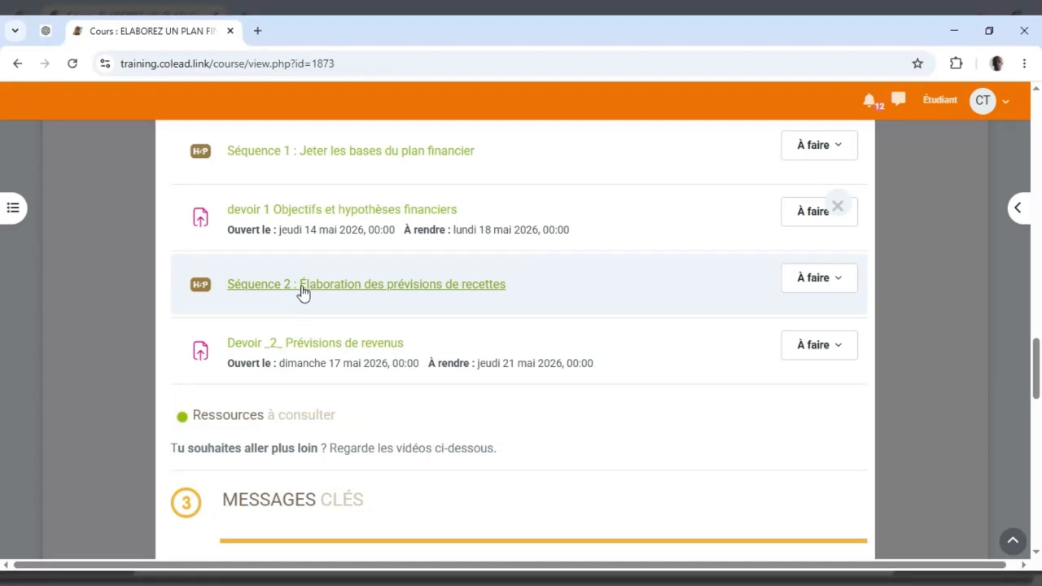
{"action": "left_click", "coordinate": [303, 292]}
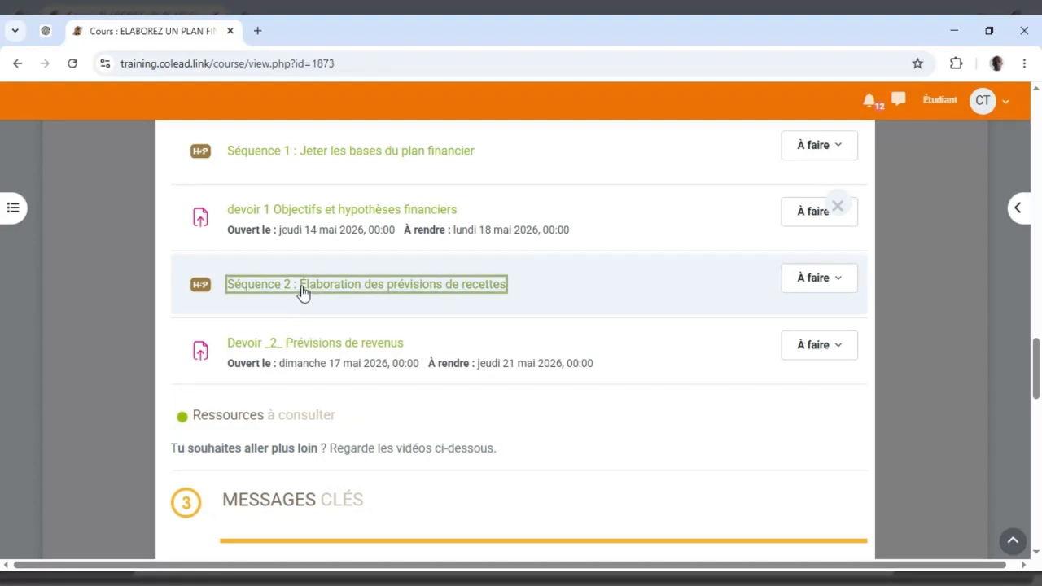